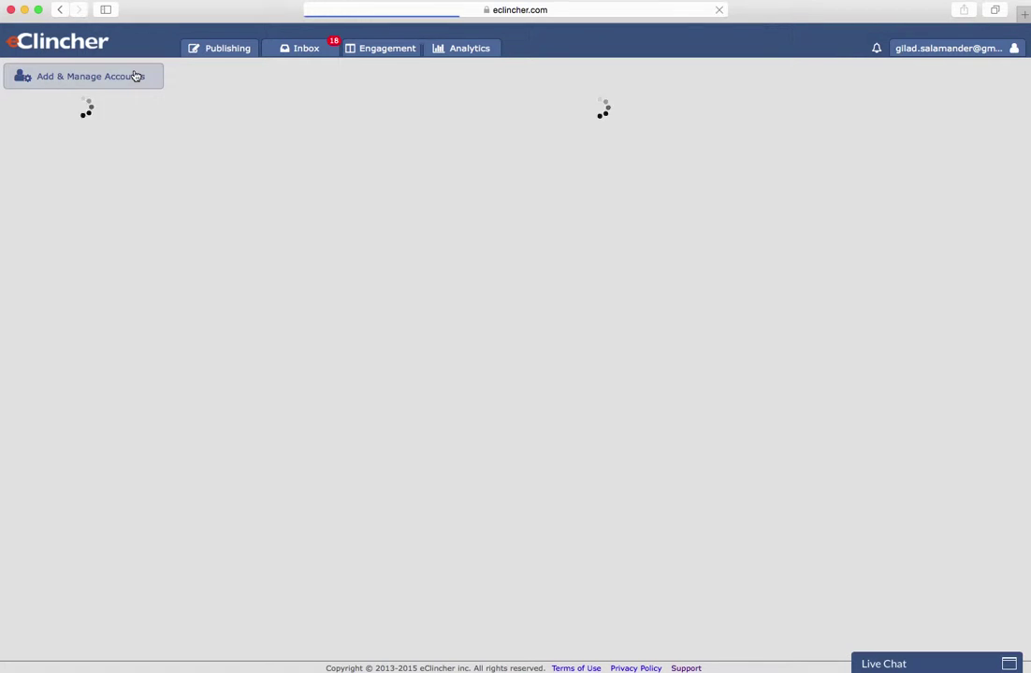
# Step: Open and close the Publishing options, leaving the New Post composer beside the December 2015 calendar
pyautogui.click(211, 52)
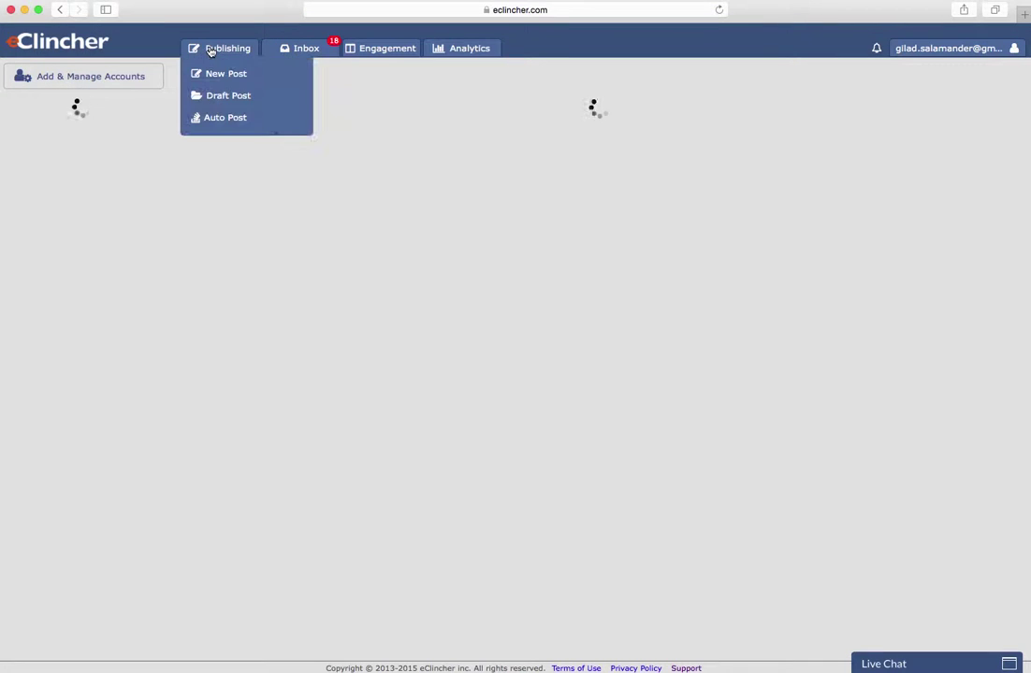
pyautogui.click(376, 134)
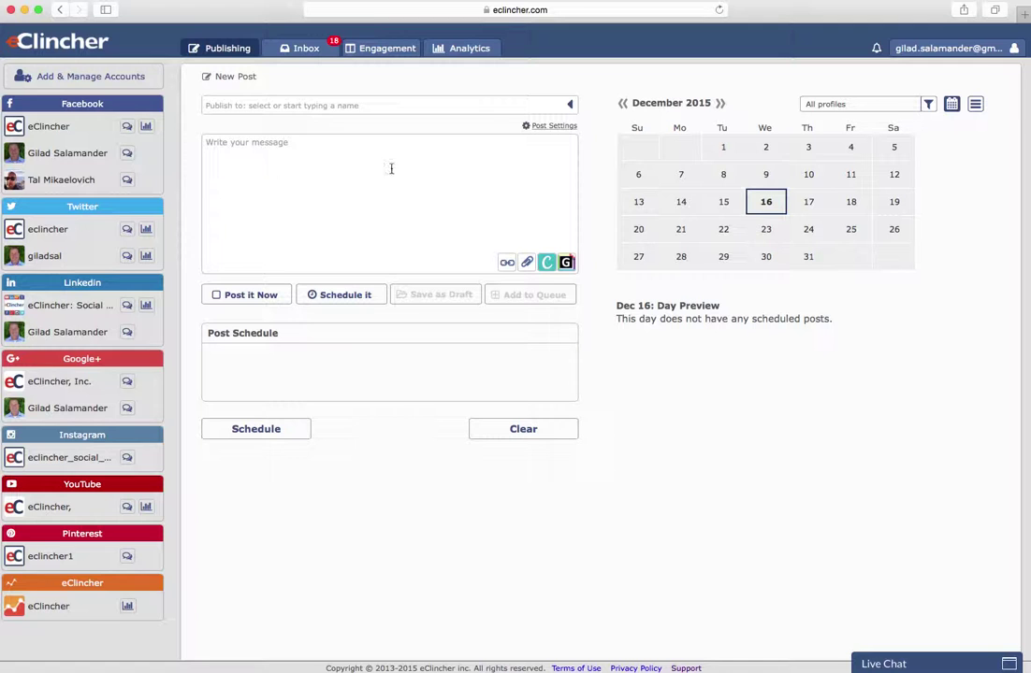
# Step: Target the eClincher (Page) Facebook profile and paste the goo.gl article link into the message
pyautogui.click(279, 106)
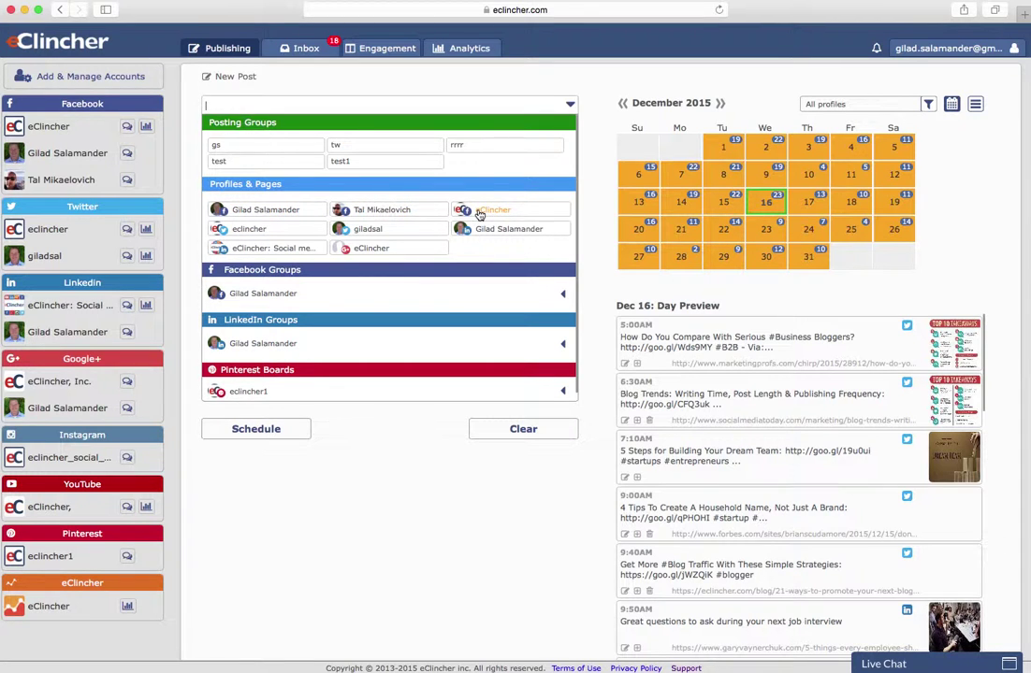
pyautogui.click(480, 214)
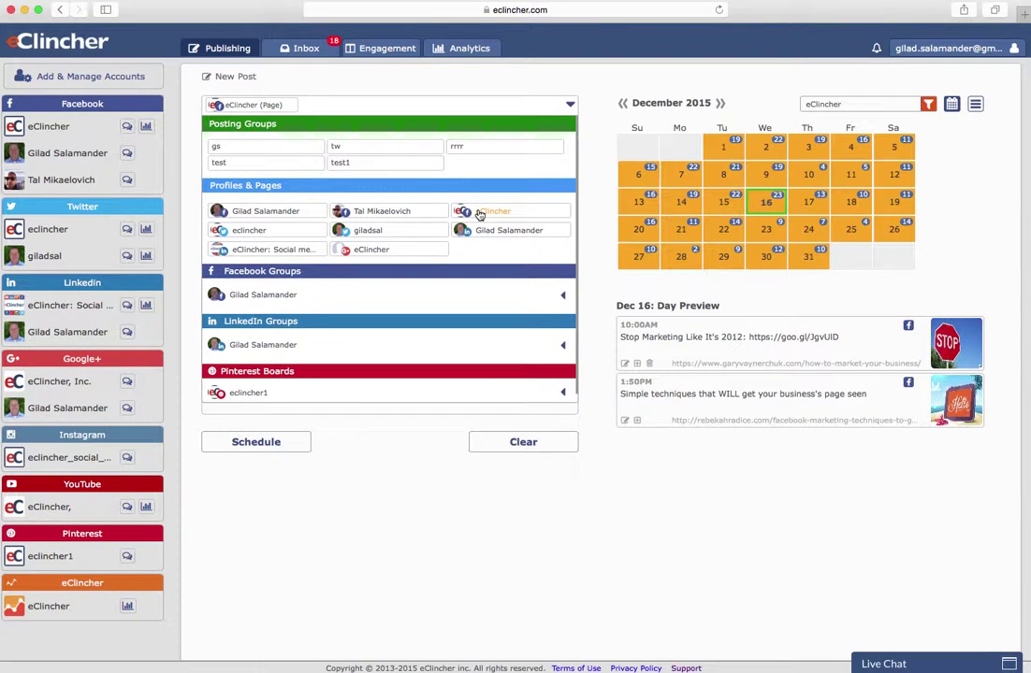
pyautogui.click(591, 191)
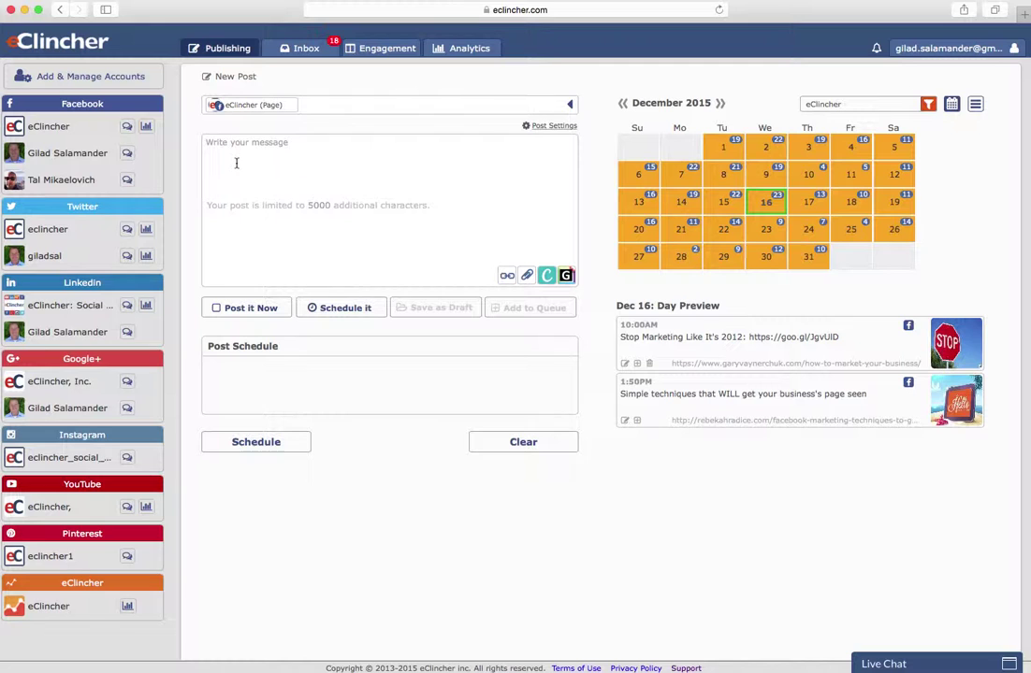
pyautogui.write('http://goo.gl/5aUxau')
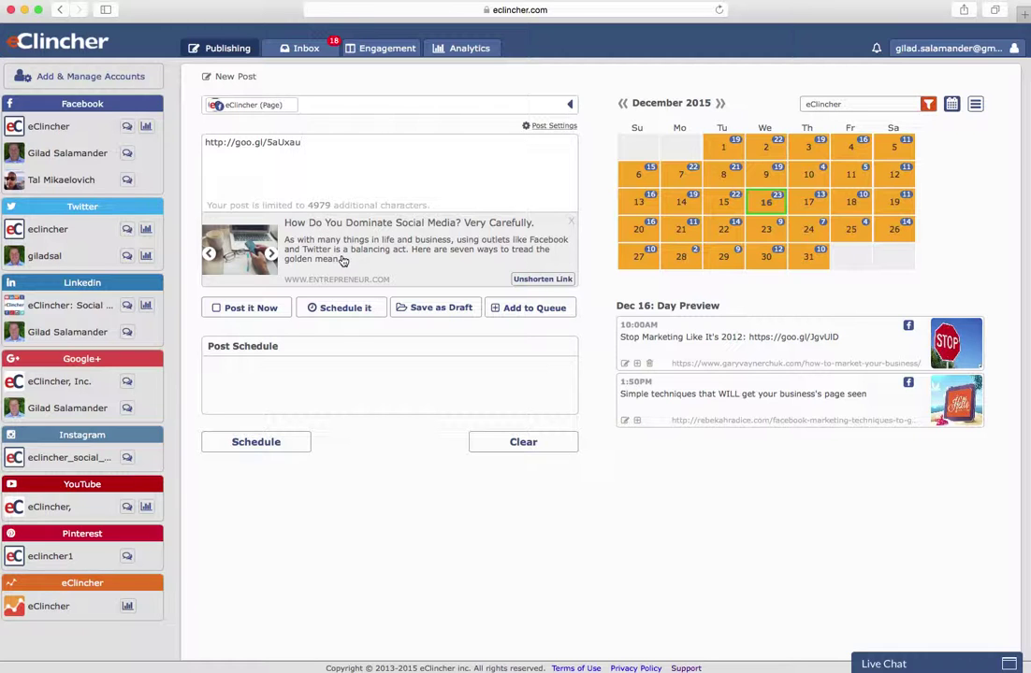
# Step: Replace the pasted goo.gl URL text with 'Dominate Social Media With These'
pyautogui.moveTo(302, 142); pyautogui.dragTo(204, 142)
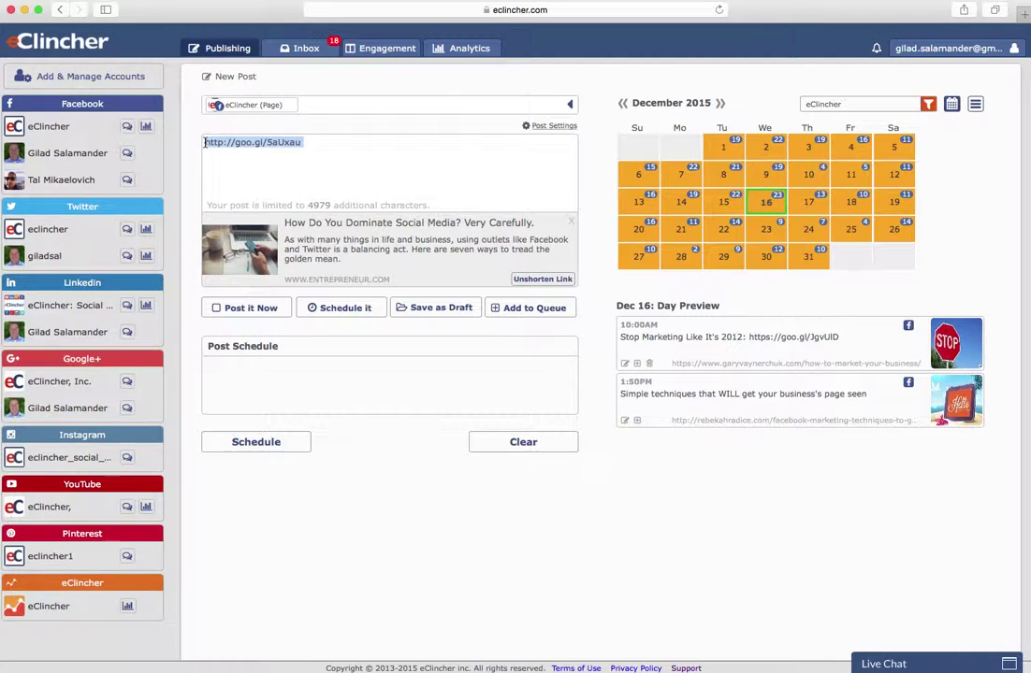
pyautogui.write('Dominate')
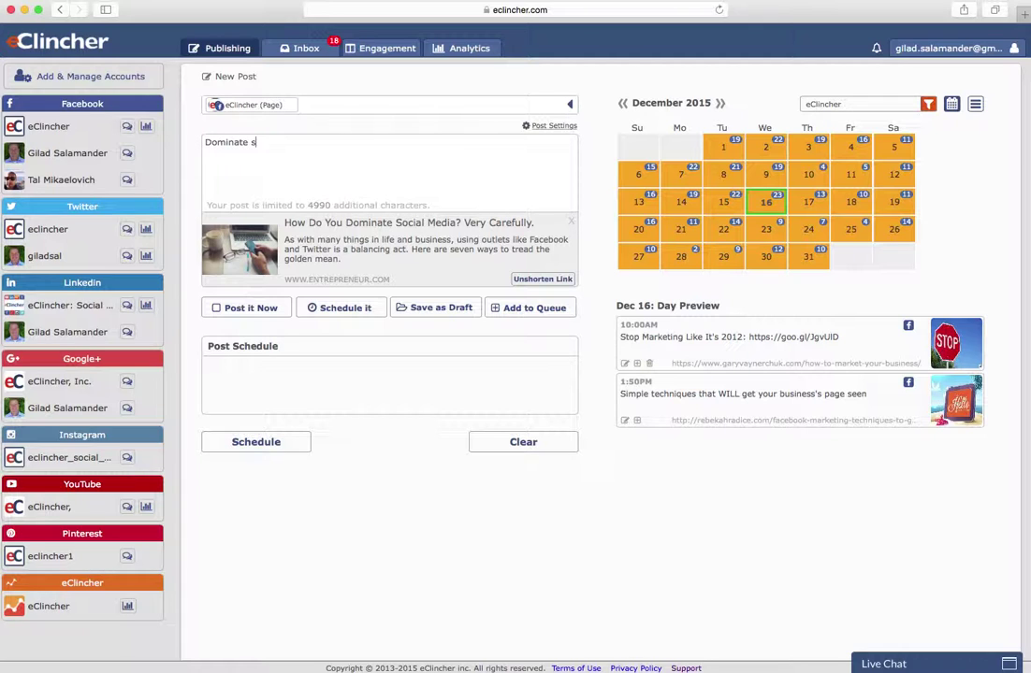
pyautogui.write(' Social Media With These Tips')
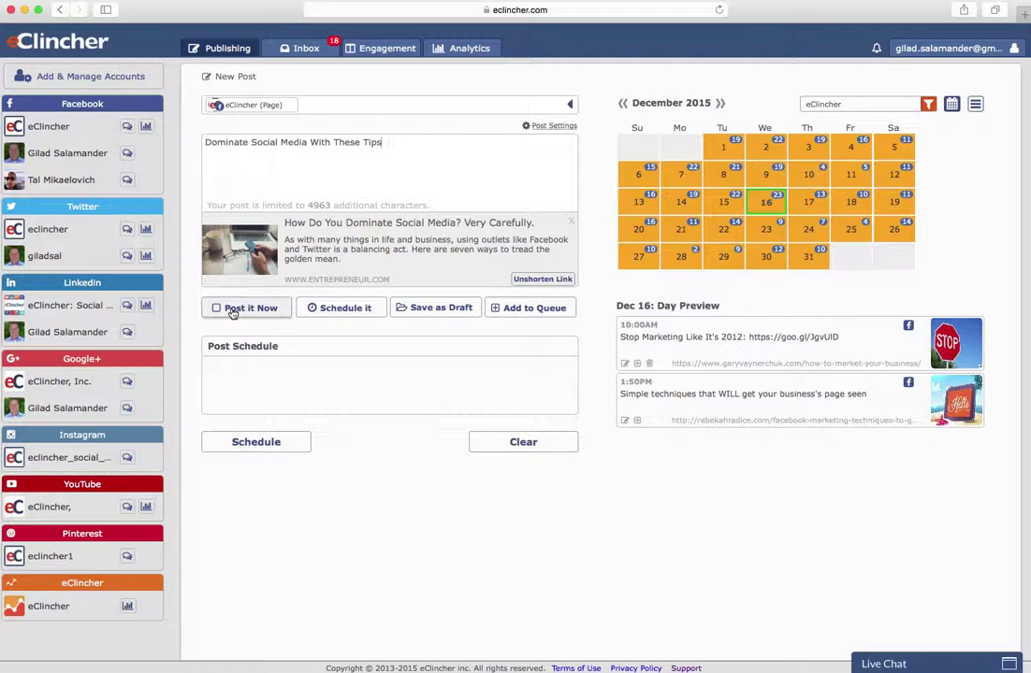
# Step: Open the post scheduling options and pick December 22 as the posting date
pyautogui.click(233, 312)
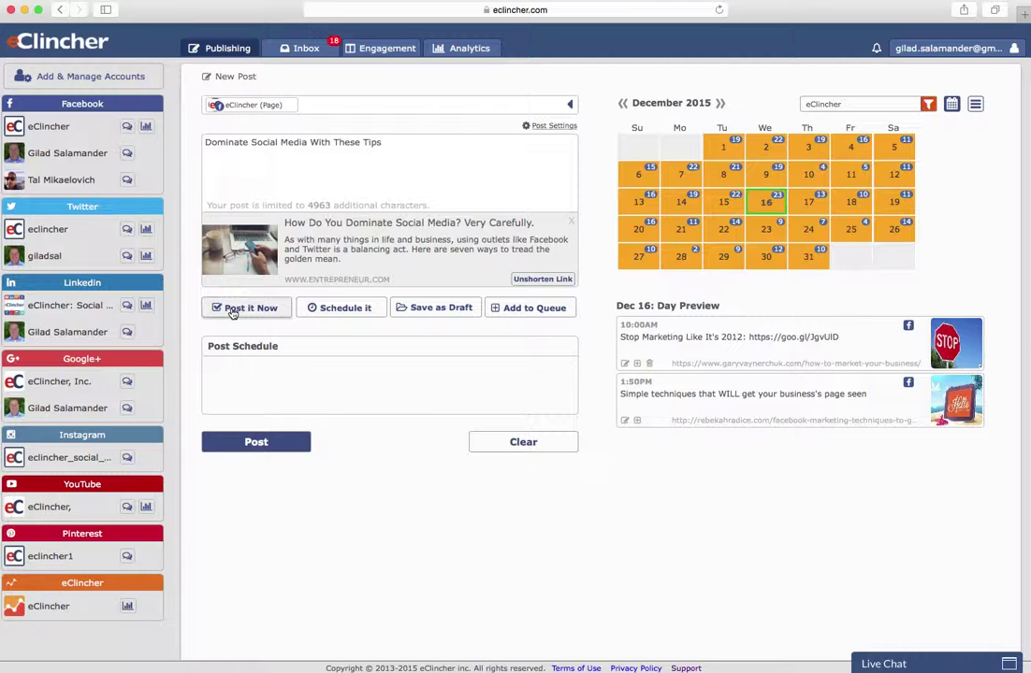
pyautogui.click(233, 311)
pyautogui.click(321, 309)
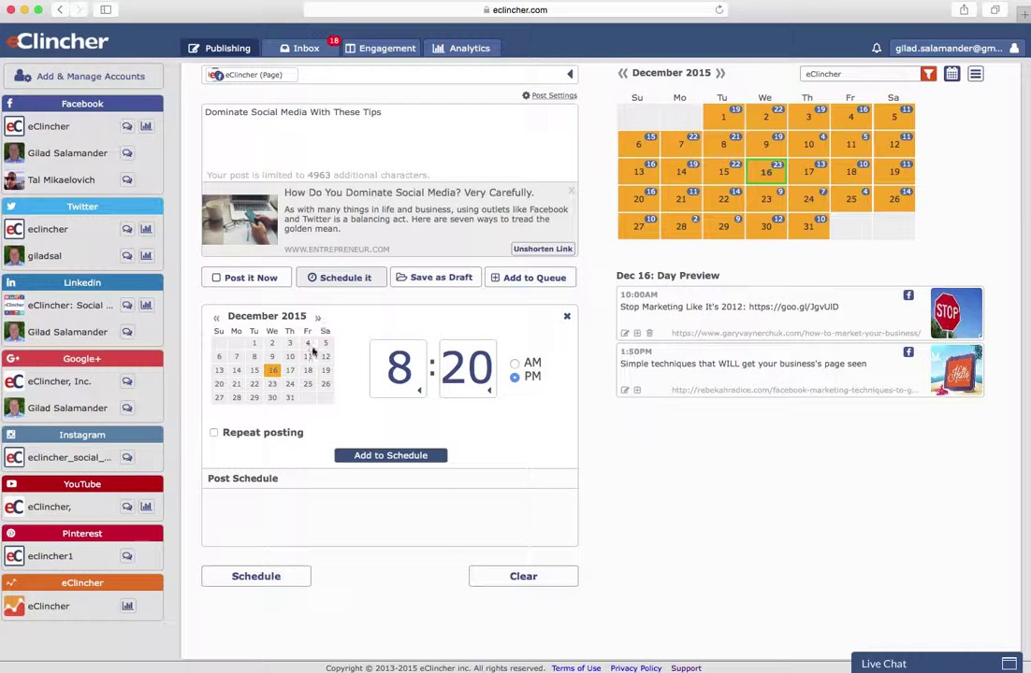
pyautogui.click(254, 385)
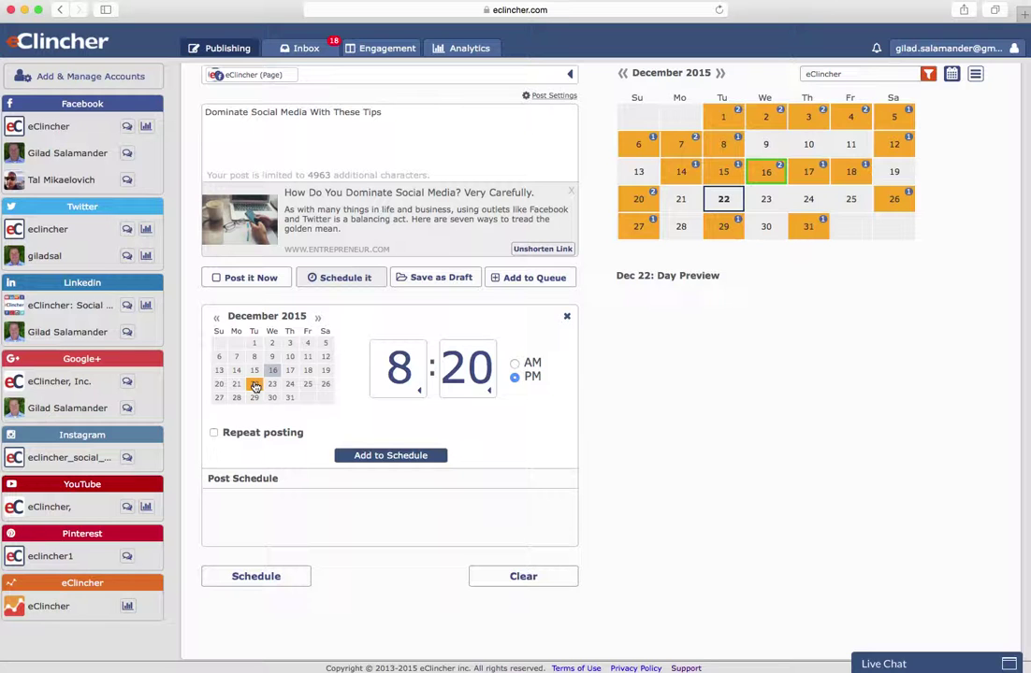
pyautogui.click(273, 371)
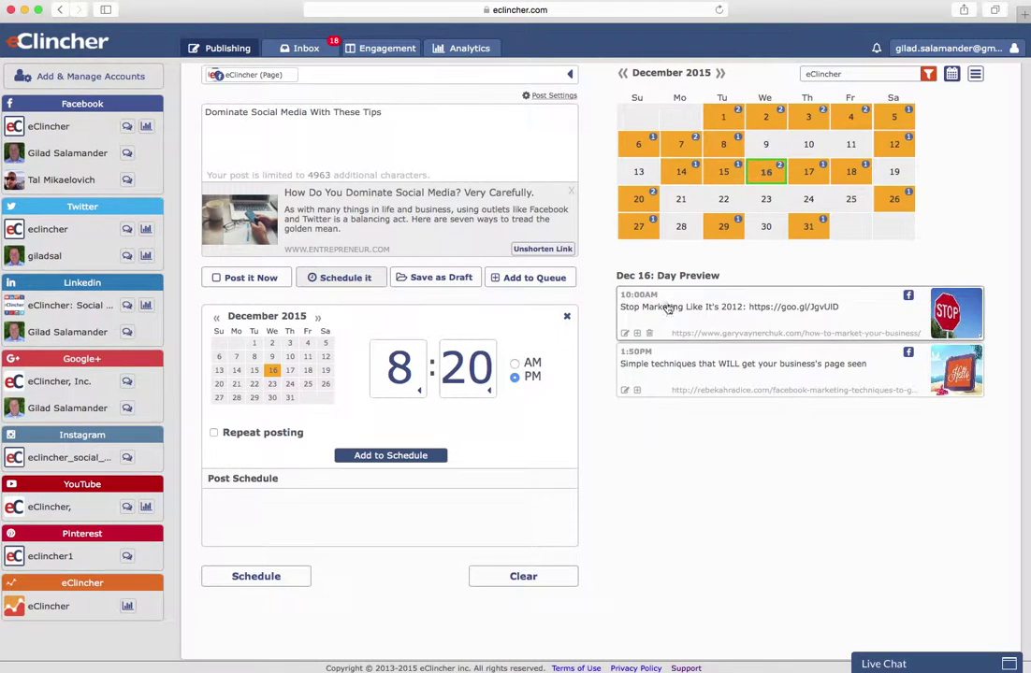
pyautogui.click(254, 385)
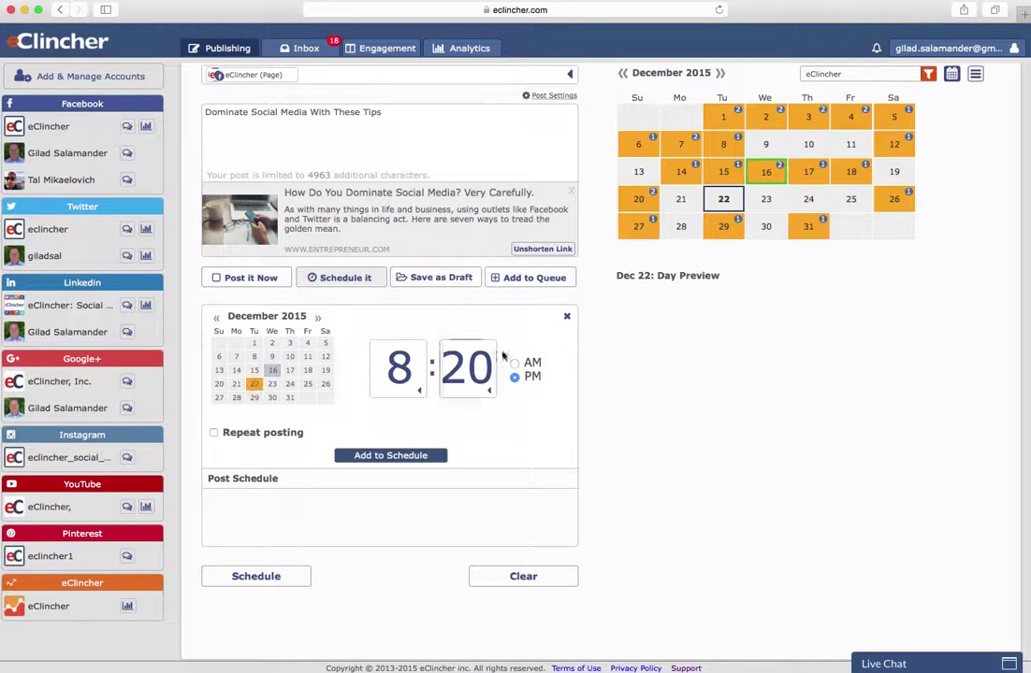
pyautogui.scroll(1, 704, 419)
pyautogui.scroll(1, 704, 419)
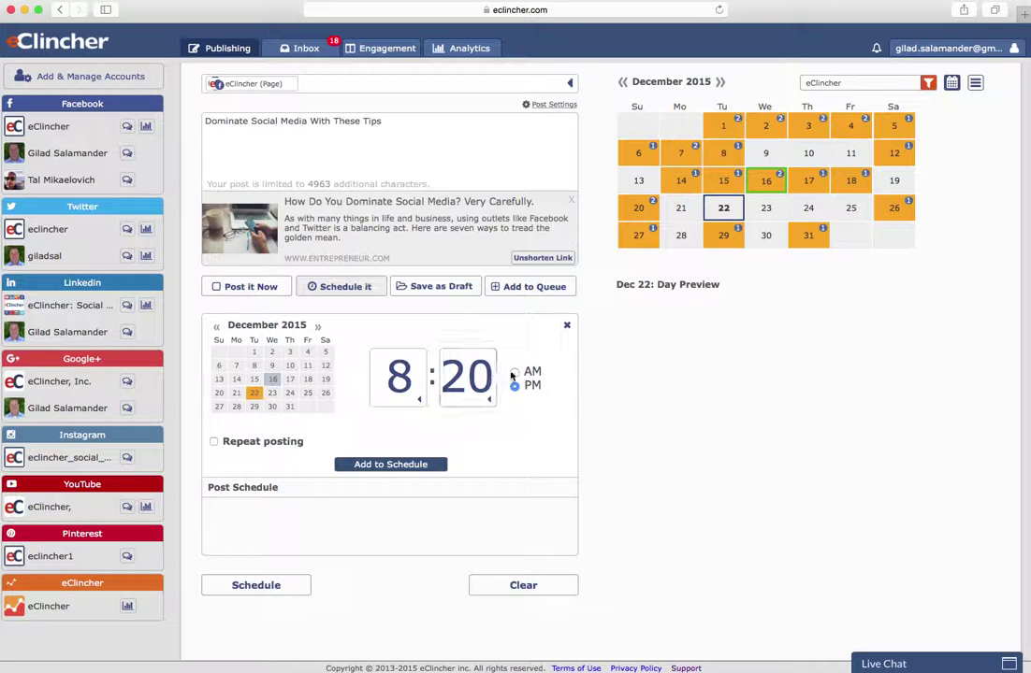
# Step: Set the posting time to 9:50 AM and add the 12/22/2015 slot to the schedule
pyautogui.click(398, 375)
pyautogui.scroll(-3, 397, 430)
pyautogui.click(400, 422)
pyautogui.click(462, 388)
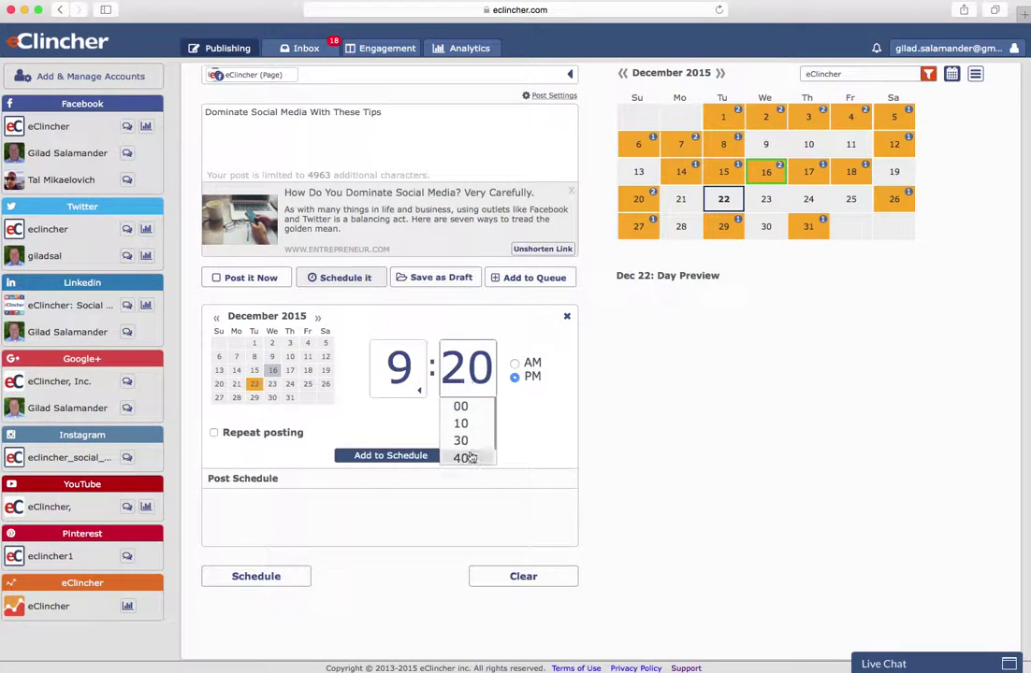
pyautogui.scroll(-1, 465, 449)
pyautogui.click(465, 457)
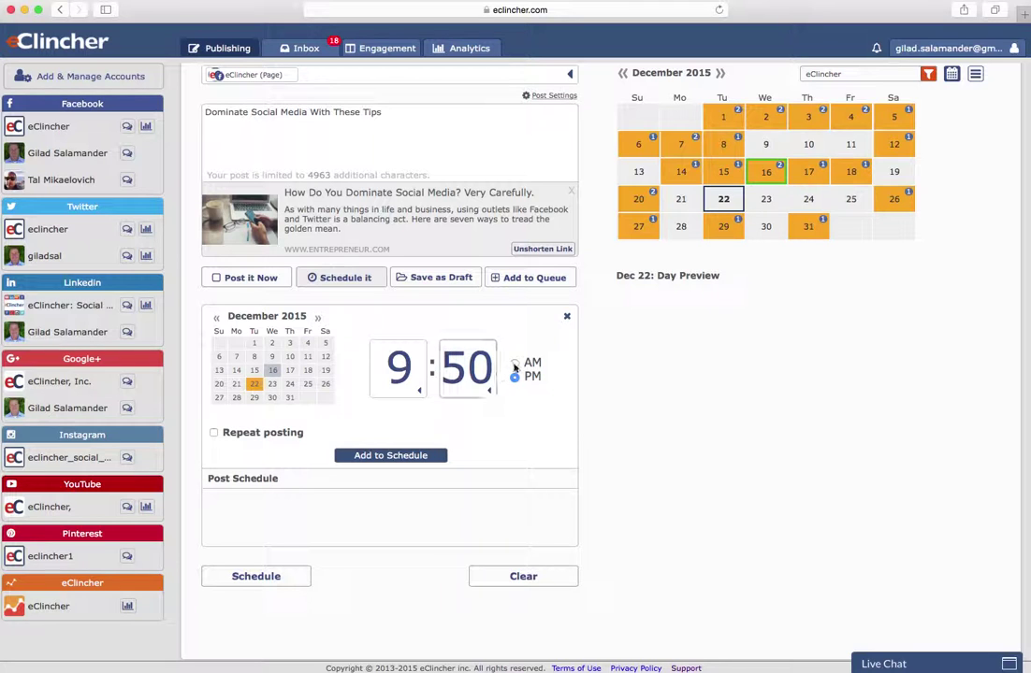
pyautogui.click(514, 363)
pyautogui.click(399, 456)
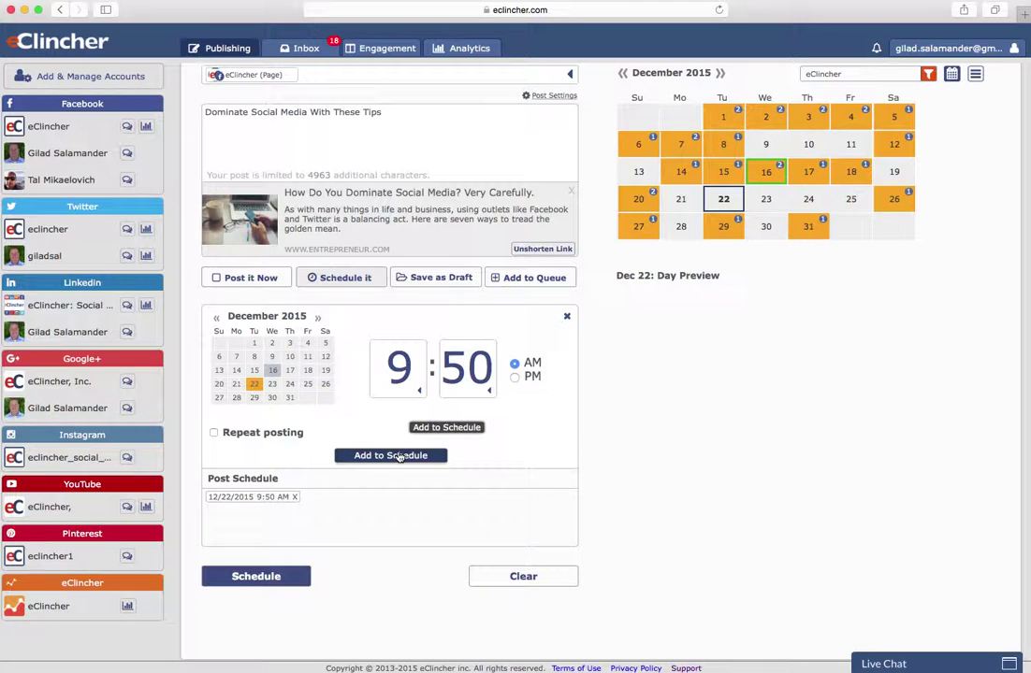
# Step: Browse the date picker to January 23, 2016, then schedule the post
pyautogui.click(318, 319)
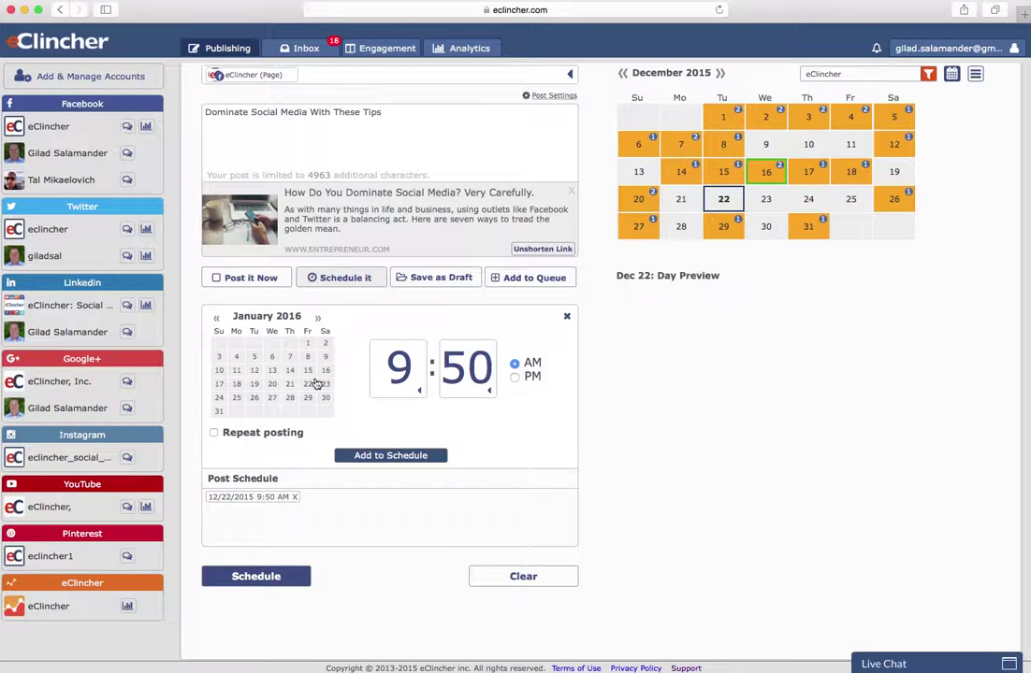
pyautogui.click(325, 385)
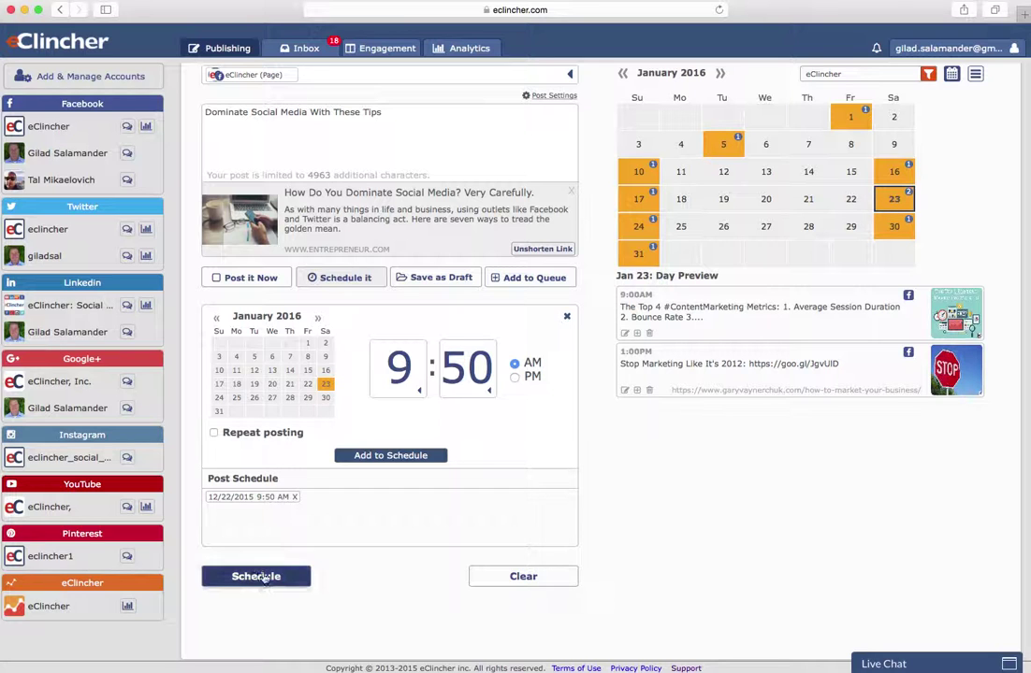
pyautogui.click(259, 577)
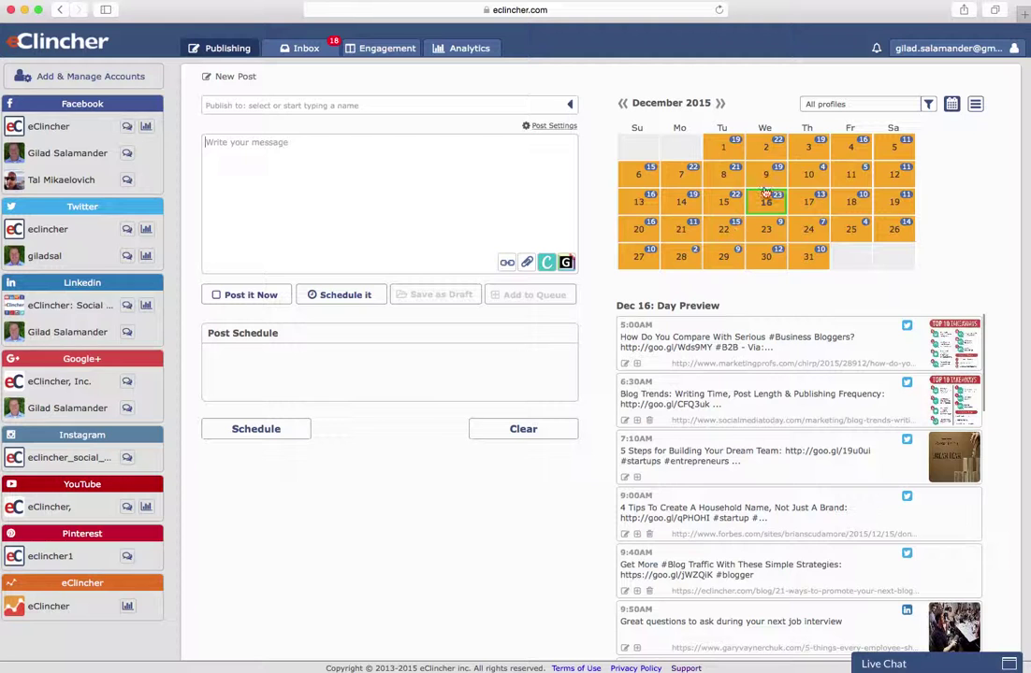
pyautogui.click(835, 105)
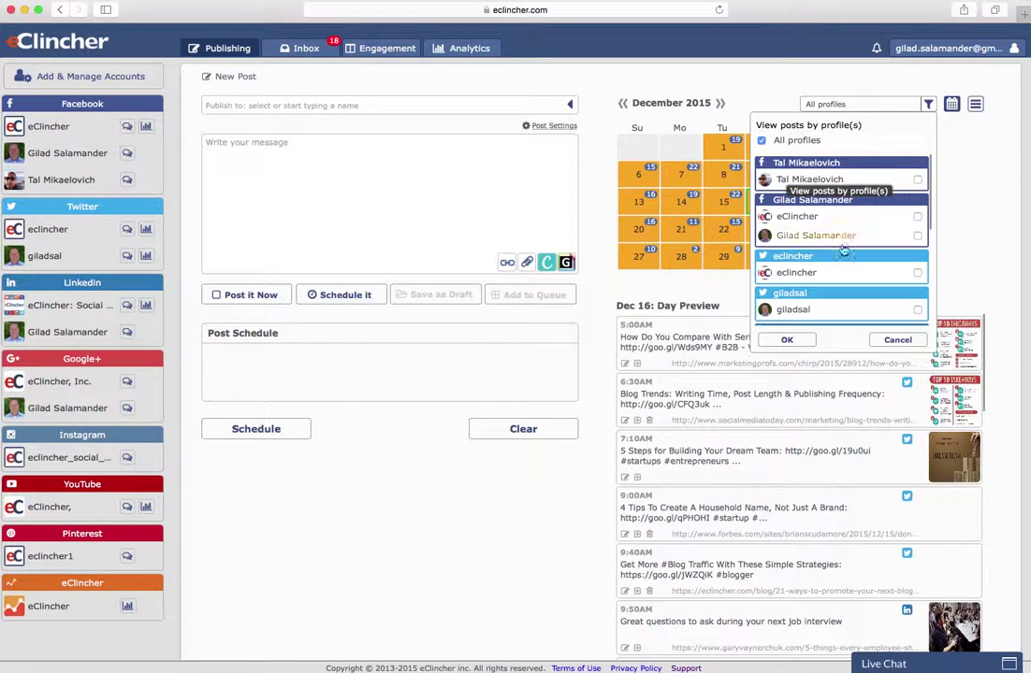
pyautogui.scroll(-5, 840, 245)
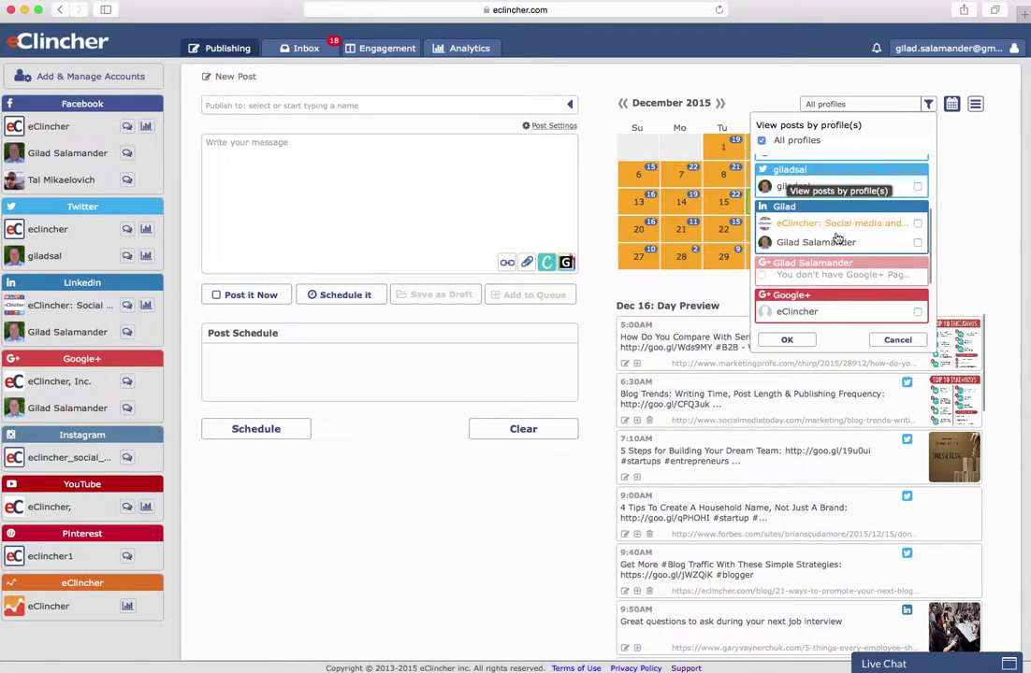
pyautogui.click(897, 340)
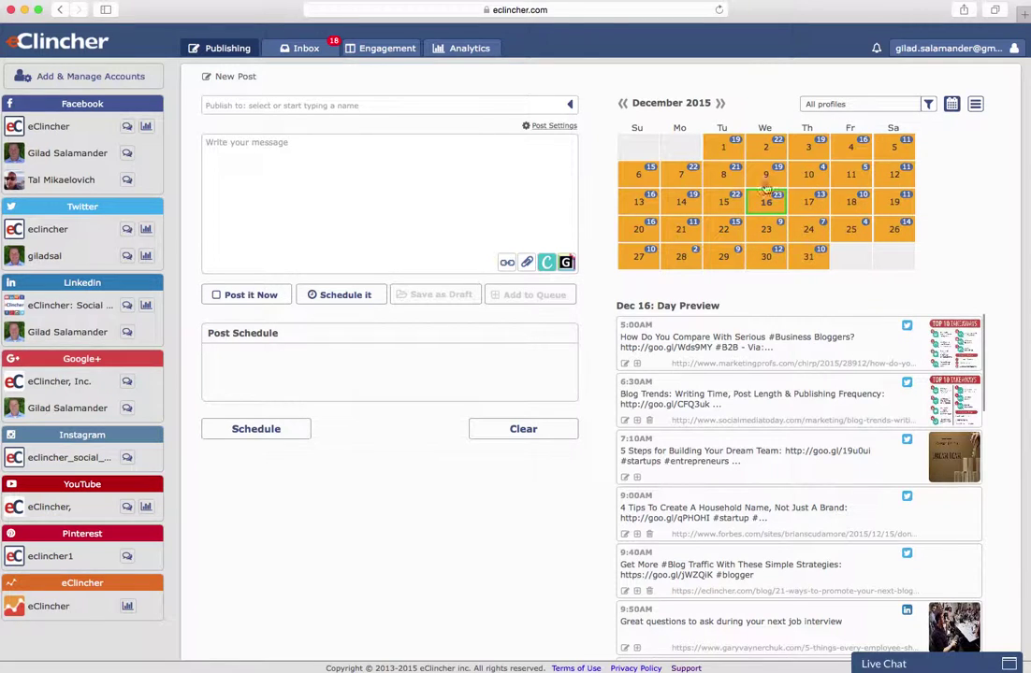
pyautogui.click(622, 105)
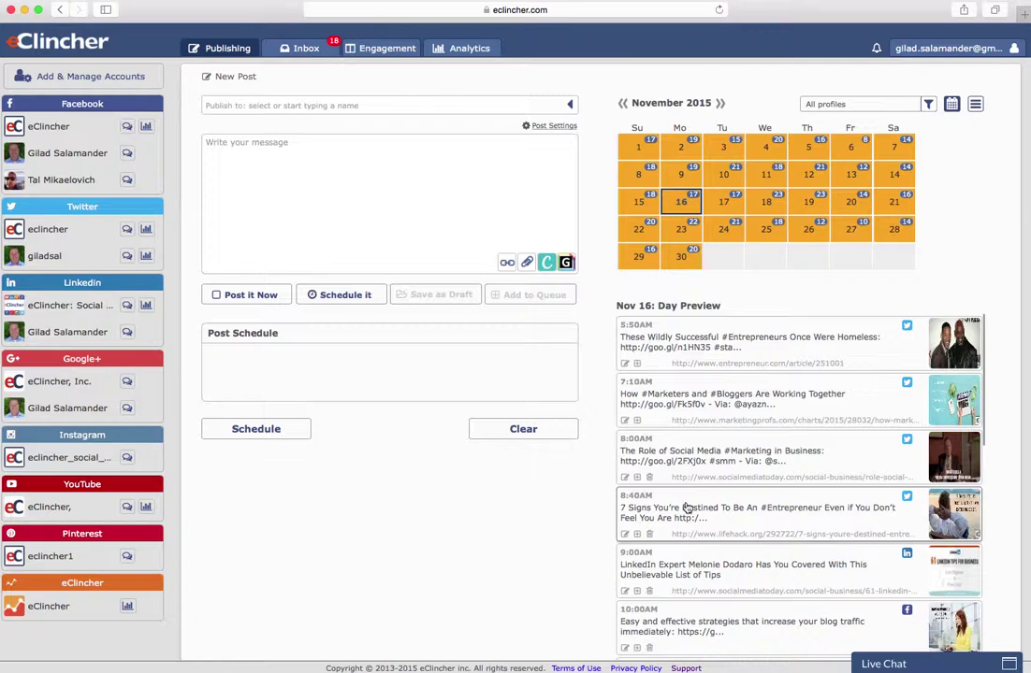
pyautogui.scroll(-1, 687, 508)
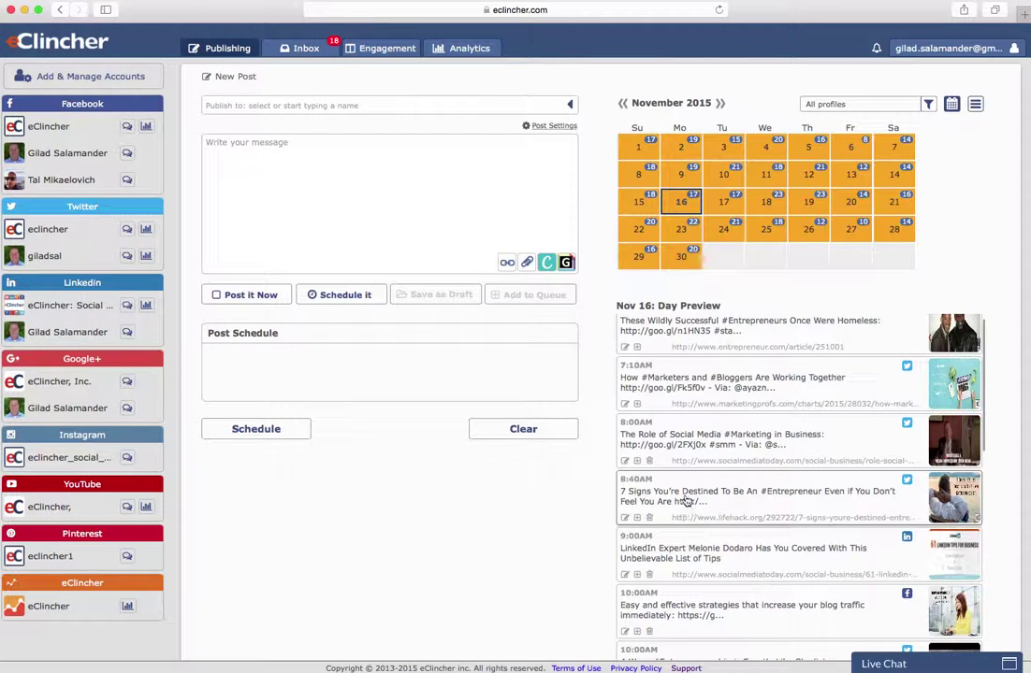
pyautogui.click(687, 505)
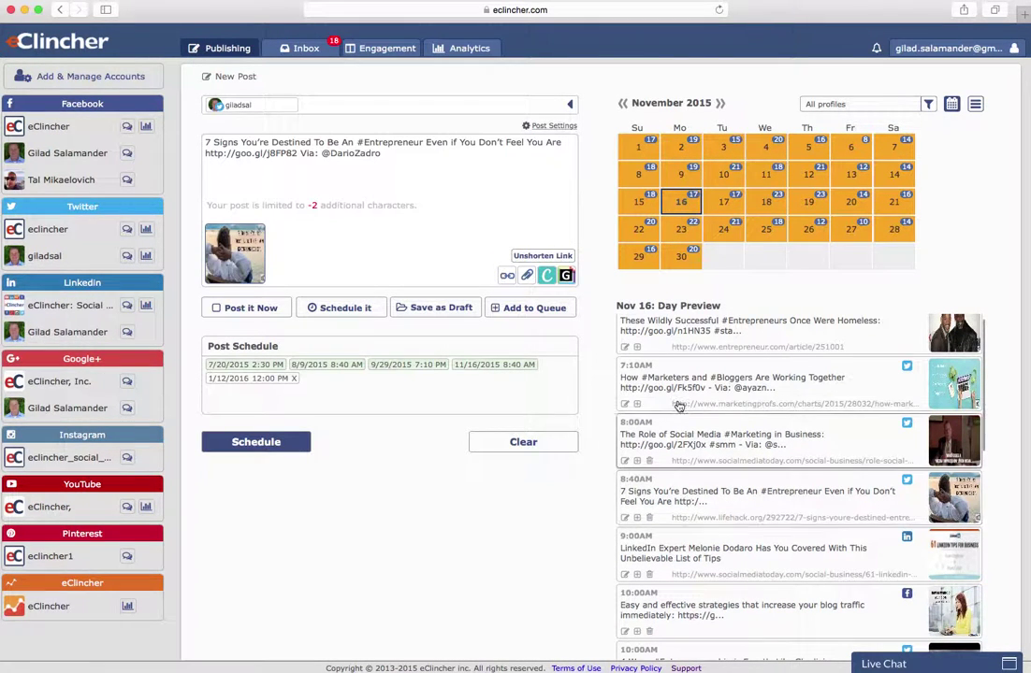
pyautogui.click(487, 442)
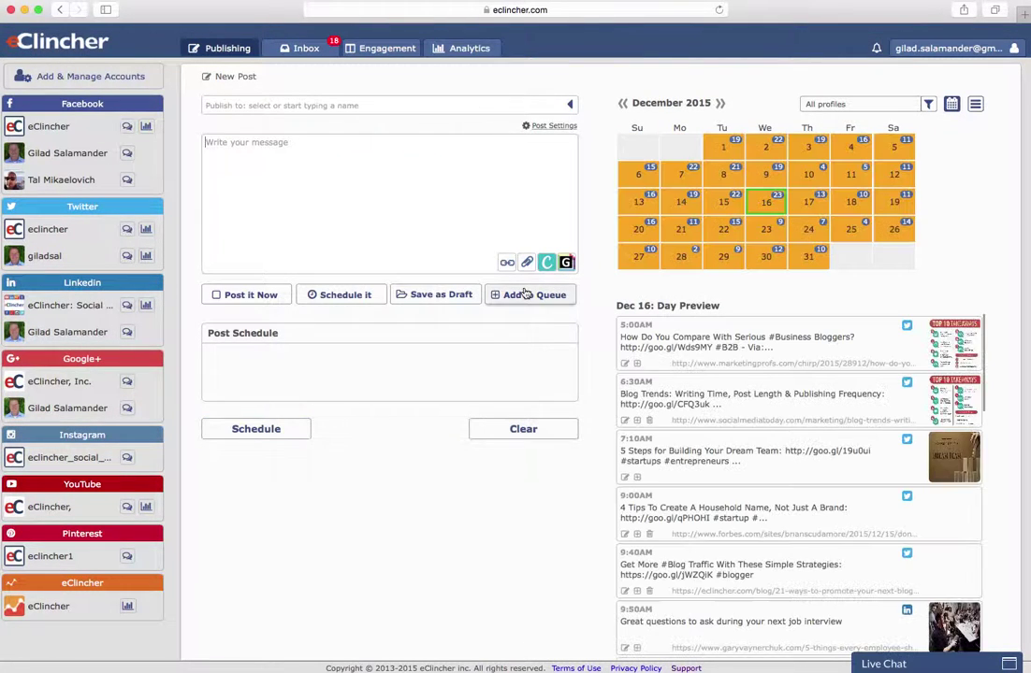
# Step: Preview December 24's scheduled posts, then view Canva's design sizes for a custom image
pyautogui.click(815, 225)
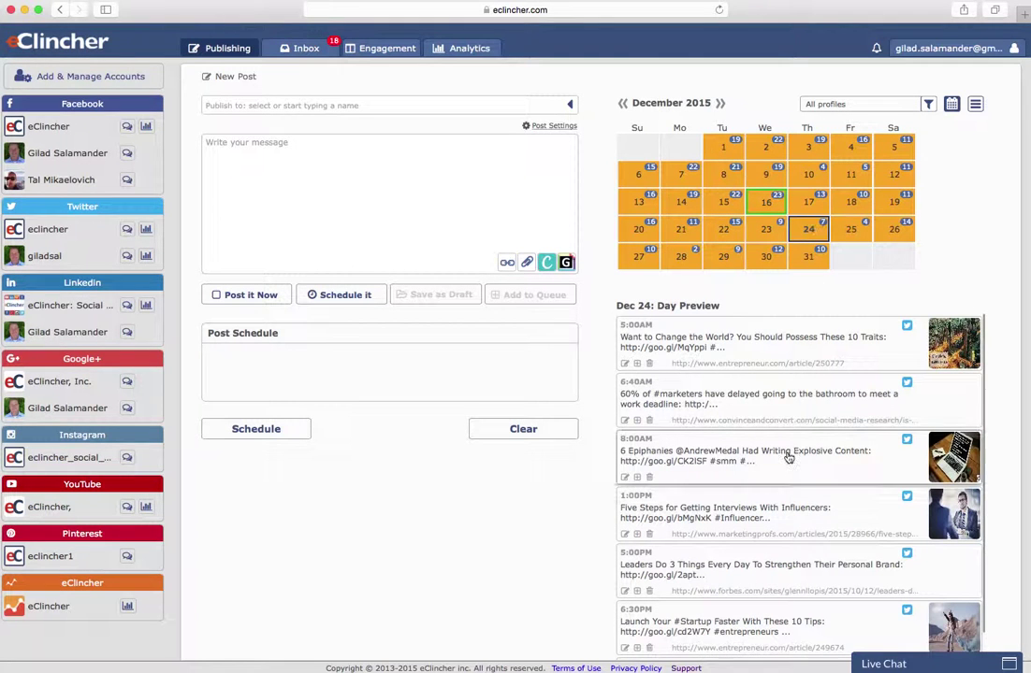
pyautogui.scroll(-2, 749, 457)
pyautogui.scroll(-1, 750, 457)
pyautogui.scroll(3, 749, 458)
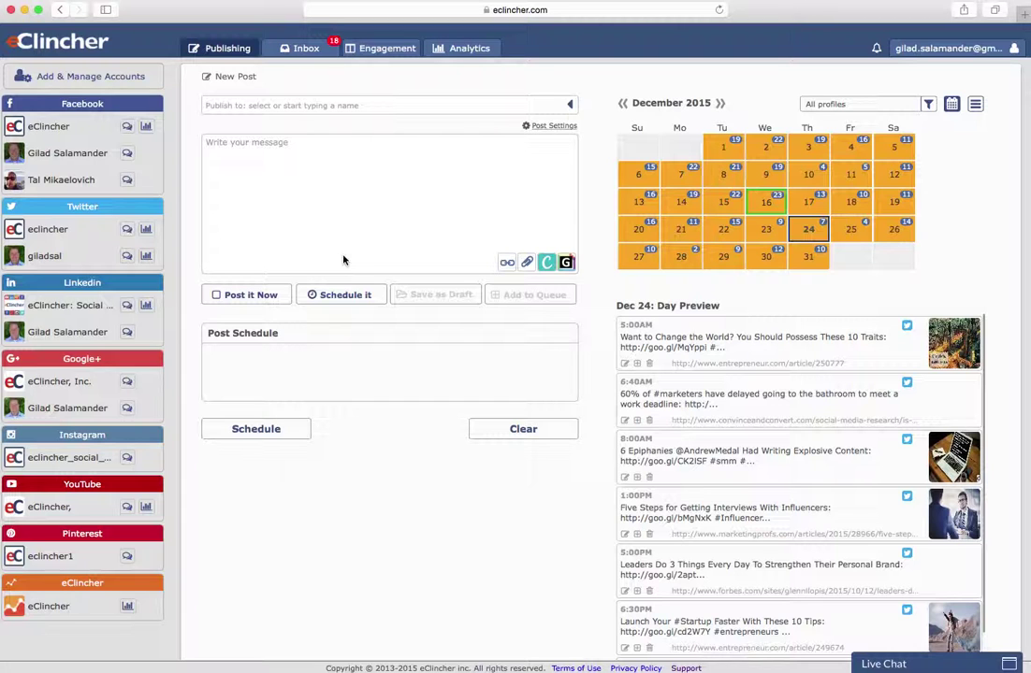
pyautogui.click(547, 264)
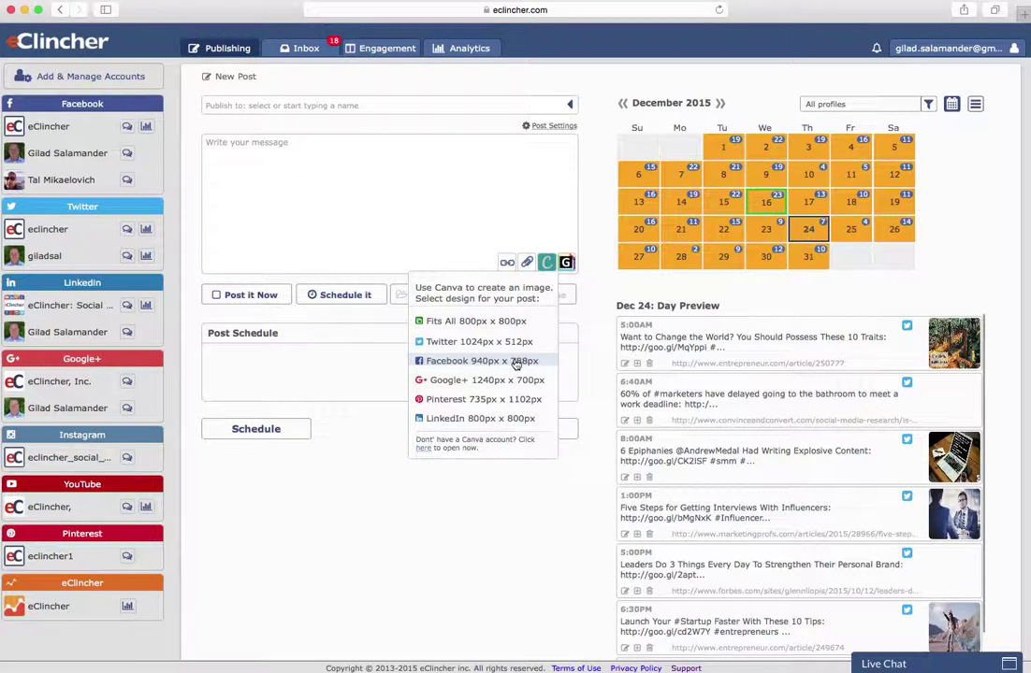
pyautogui.click(584, 314)
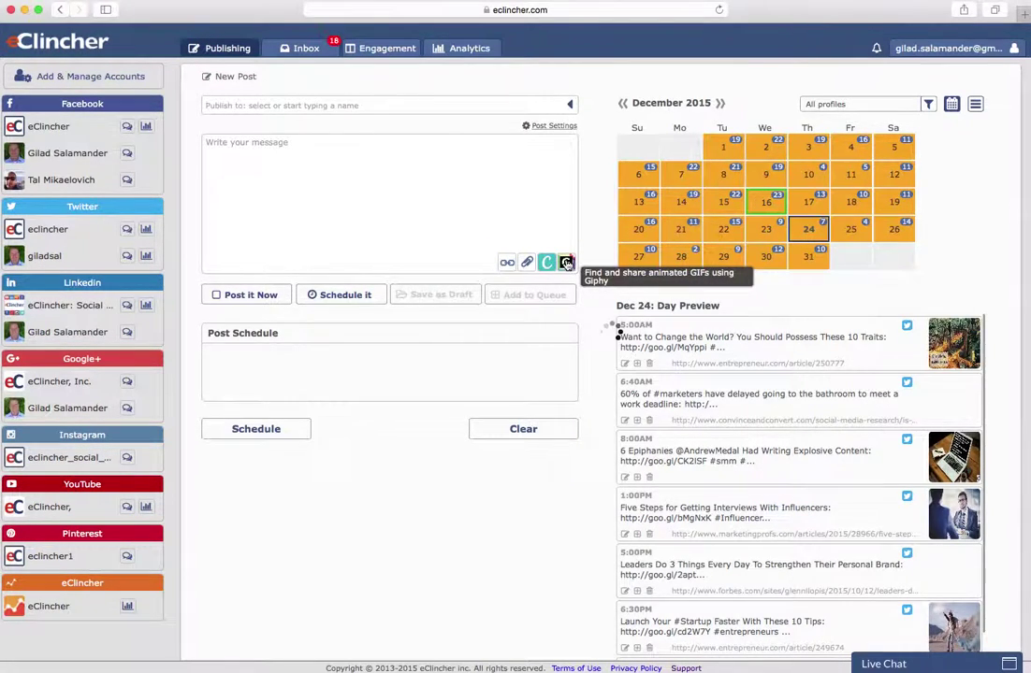
pyautogui.click(565, 263)
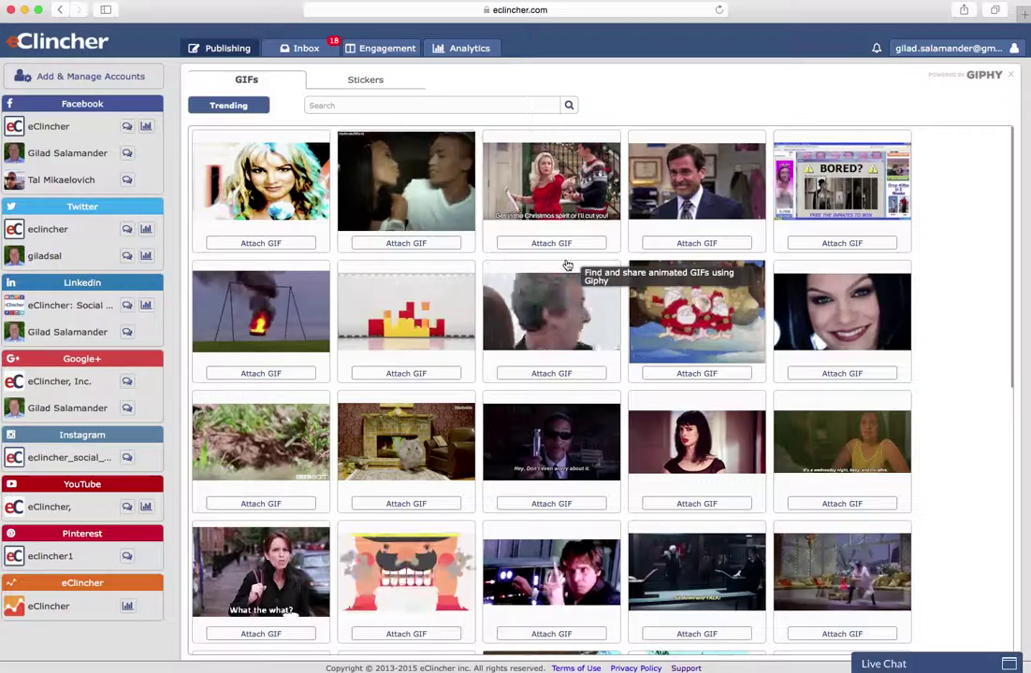
pyautogui.scroll(-3, 869, 350)
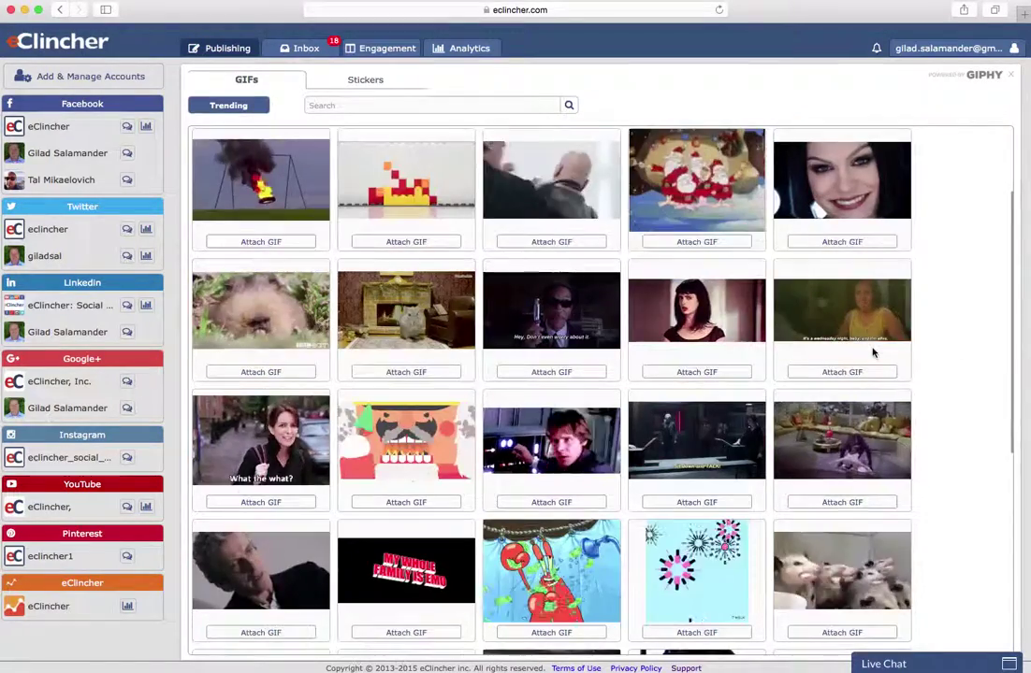
pyautogui.scroll(3, 872, 353)
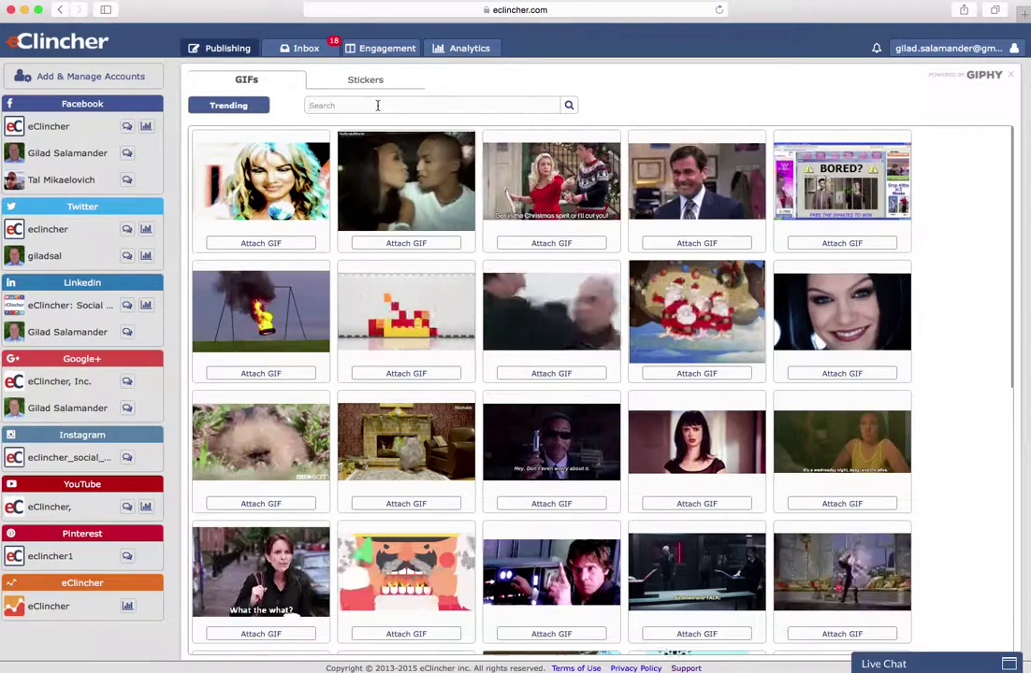
pyautogui.click(378, 106)
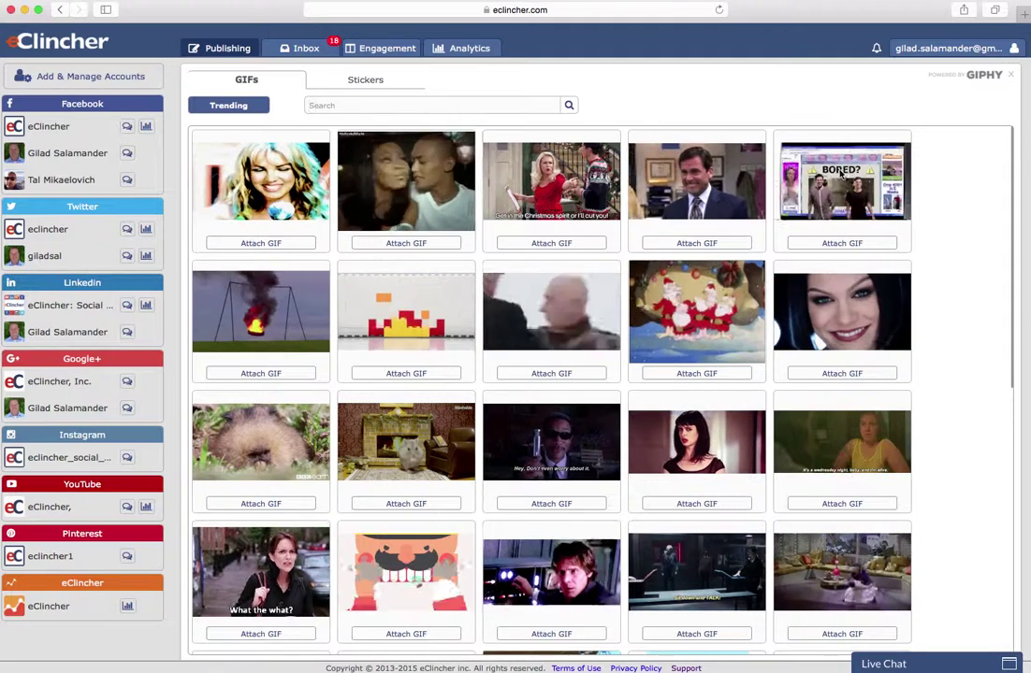
pyautogui.click(1010, 75)
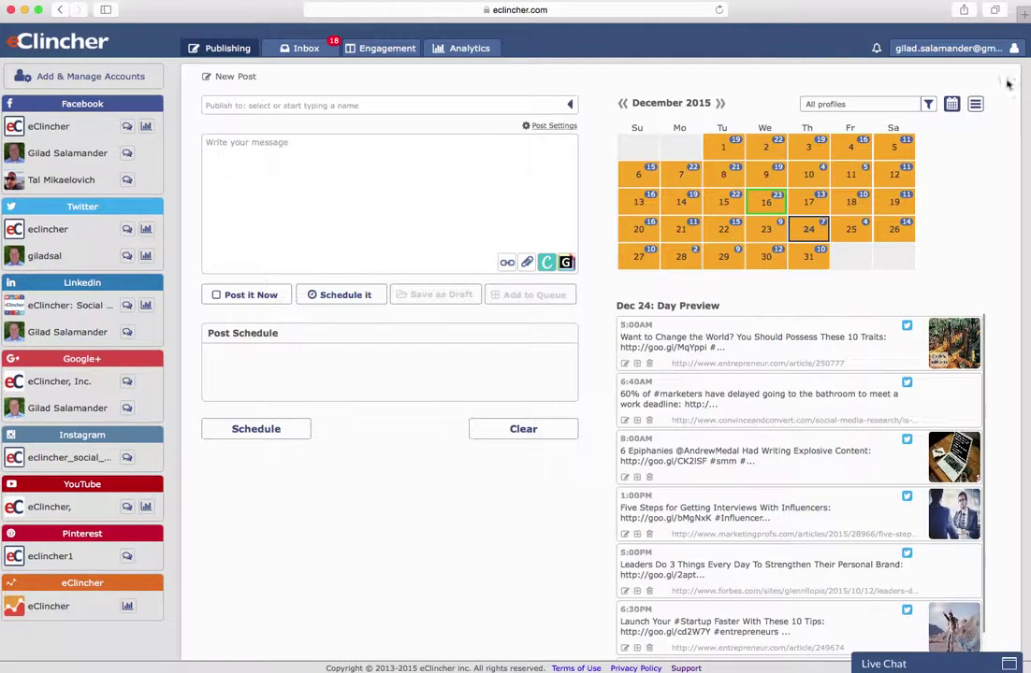
# Step: Click into the empty message area and open the Publishing sections menu
pyautogui.moveTo(226, 53)
pyautogui.click(326, 164)
pyautogui.click(230, 46)
# Step: Switch to Draft Post and load the 'Instant Articles Are A Game Changer' draft
pyautogui.click(230, 97)
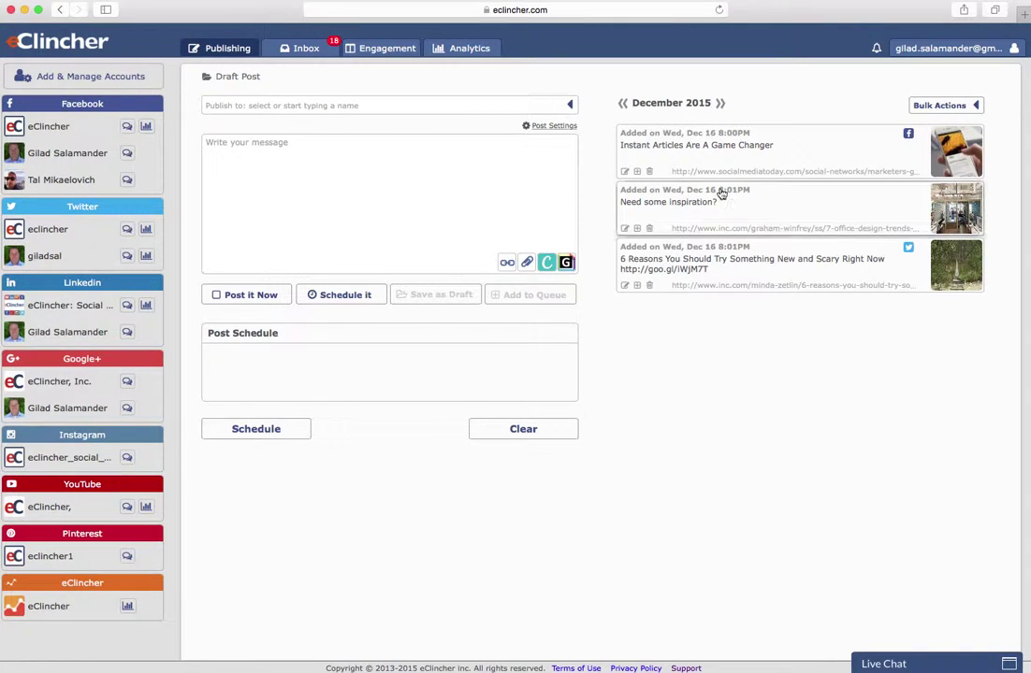
pyautogui.click(706, 158)
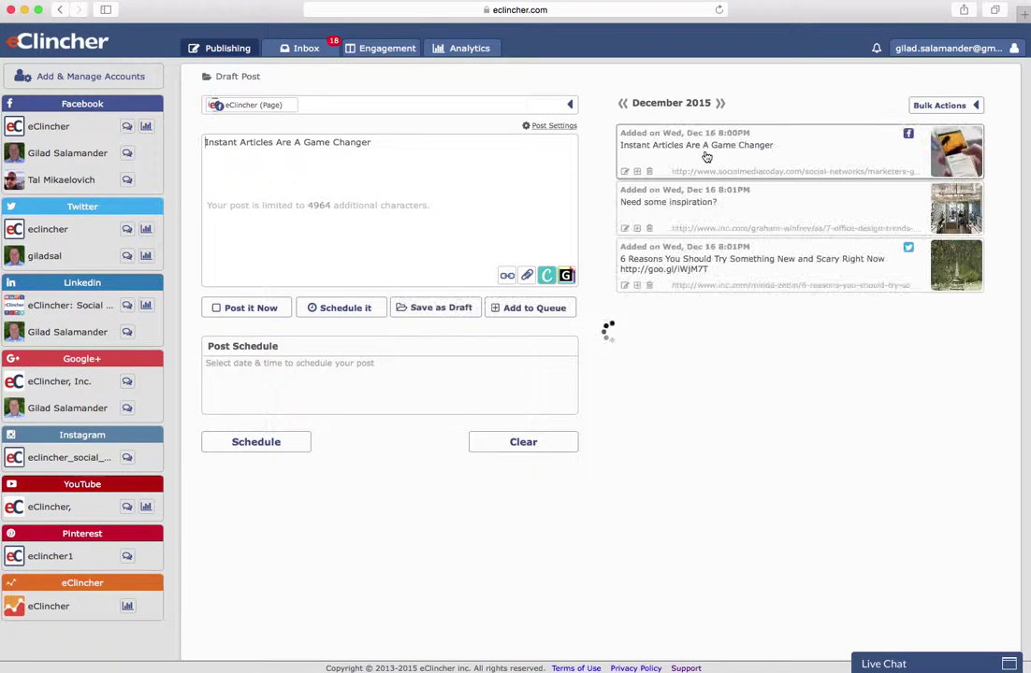